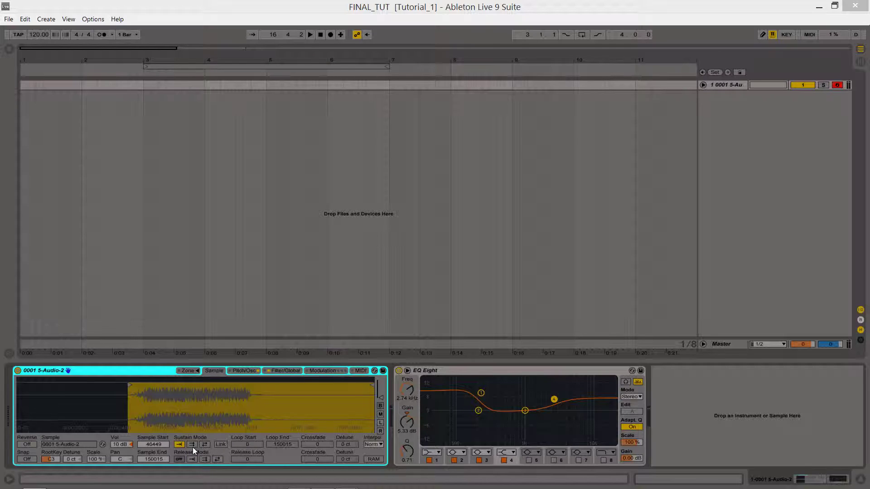
Step: Loop the Simpler sample from 70451 to 80452 while held, and loop to the end on release
{"action": "left_click", "coordinate": [208, 413]}
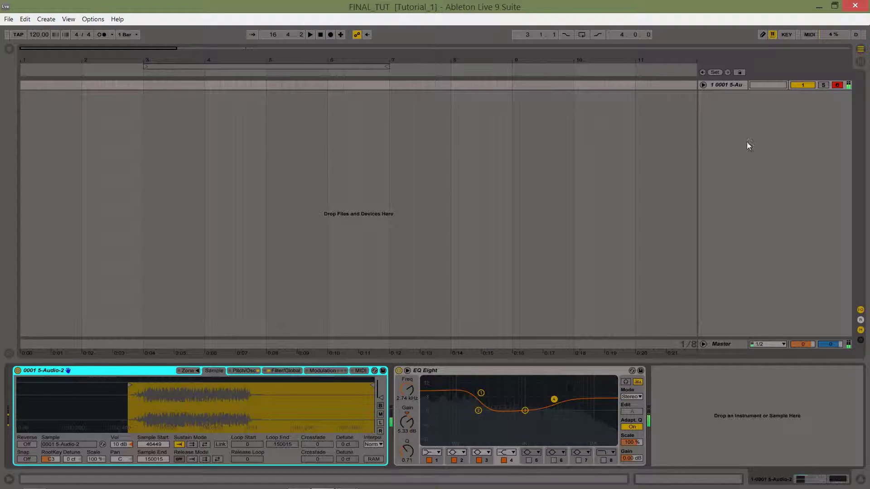
{"action": "left_click", "coordinate": [192, 445]}
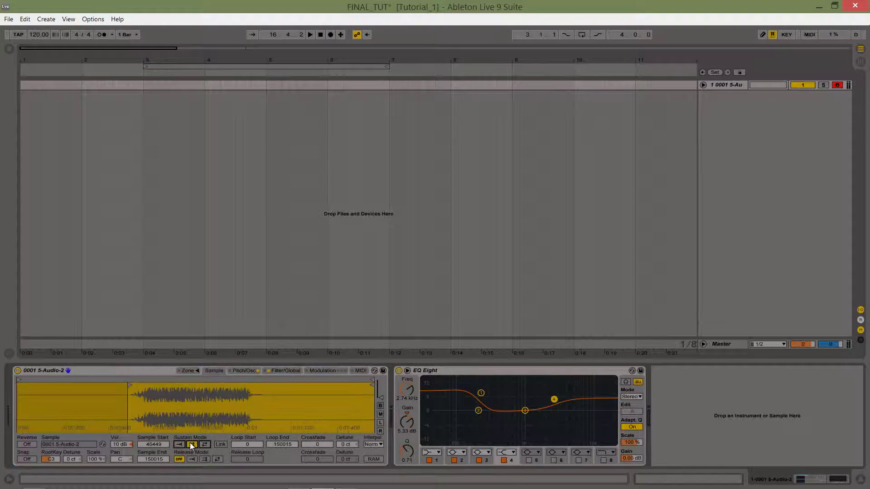
{"action": "left_click_drag", "start_coordinate": [18, 380], "coordinate": [168, 386]}
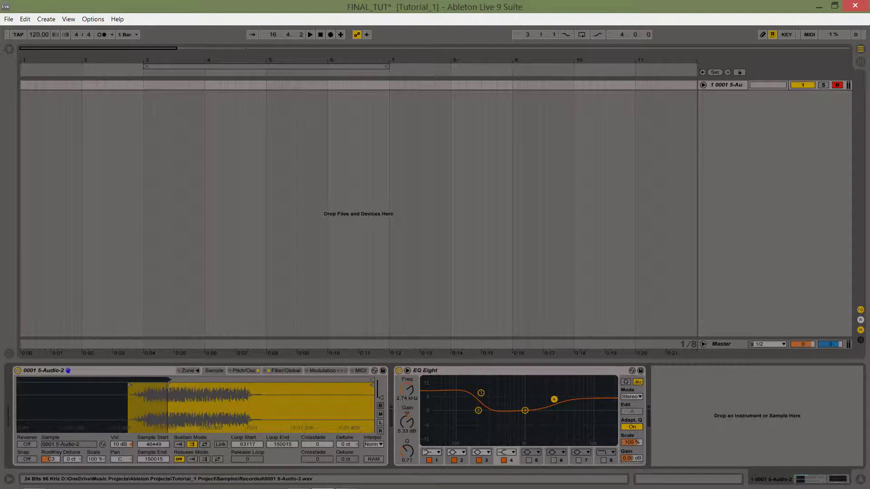
{"action": "left_click_drag", "start_coordinate": [373, 380], "coordinate": [203, 383]}
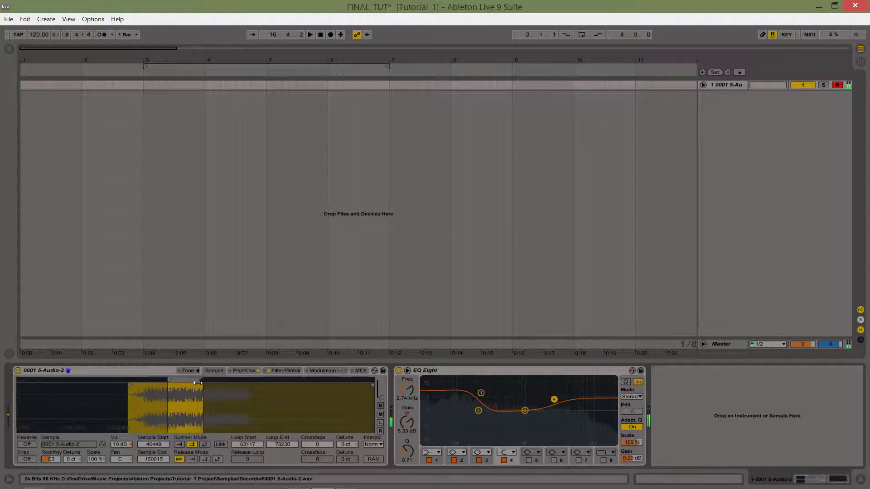
{"action": "mouse_move", "coordinate": [202, 382]}
{"action": "left_mouse_down"}
{"action": "mouse_move", "coordinate": [178, 382]}
{"action": "mouse_move", "coordinate": [188, 383]}
{"action": "left_mouse_up"}
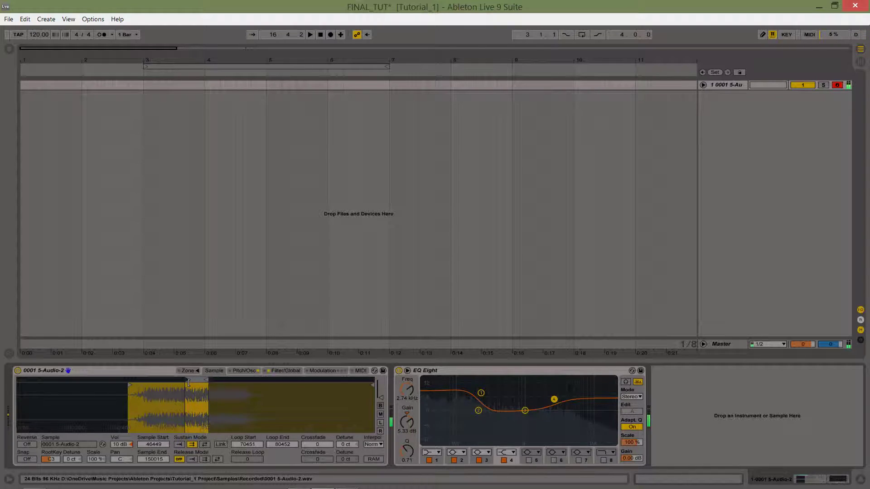
{"action": "left_click", "coordinate": [190, 460]}
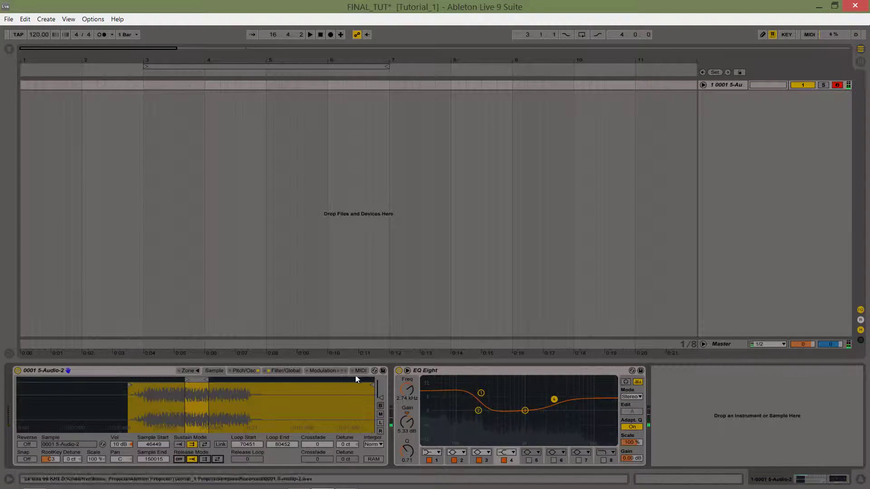
Step: Set Simpler's amp envelope Release to 60.0 s and its Voices to 1
{"action": "left_click", "coordinate": [280, 370]}
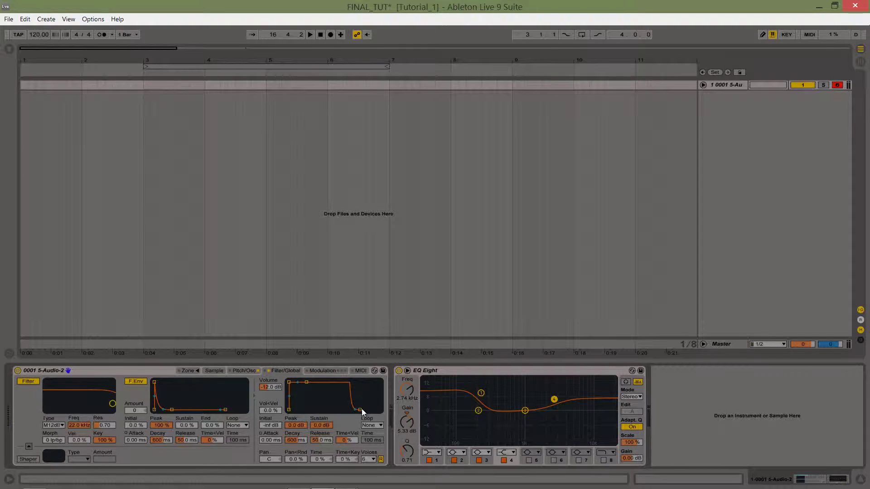
{"action": "left_click_drag", "start_coordinate": [362, 409], "coordinate": [379, 409]}
{"action": "left_click", "coordinate": [367, 458]}
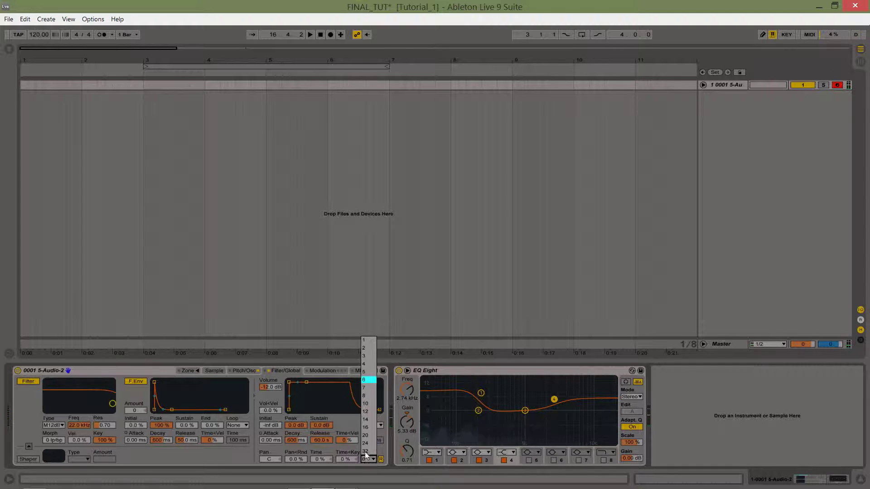
{"action": "left_click", "coordinate": [365, 341]}
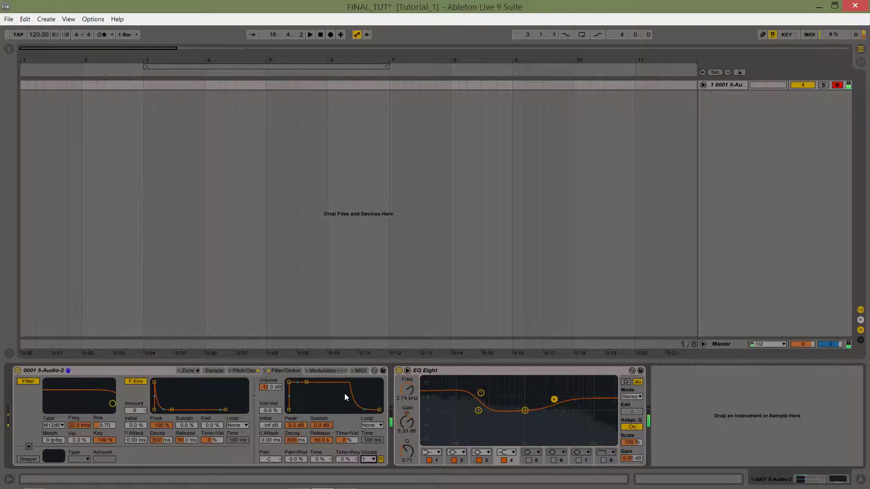
Step: Drag Operator from the Instruments browser onto a new MIDI track 2, then hide the browser
{"action": "right_click", "coordinate": [752, 163]}
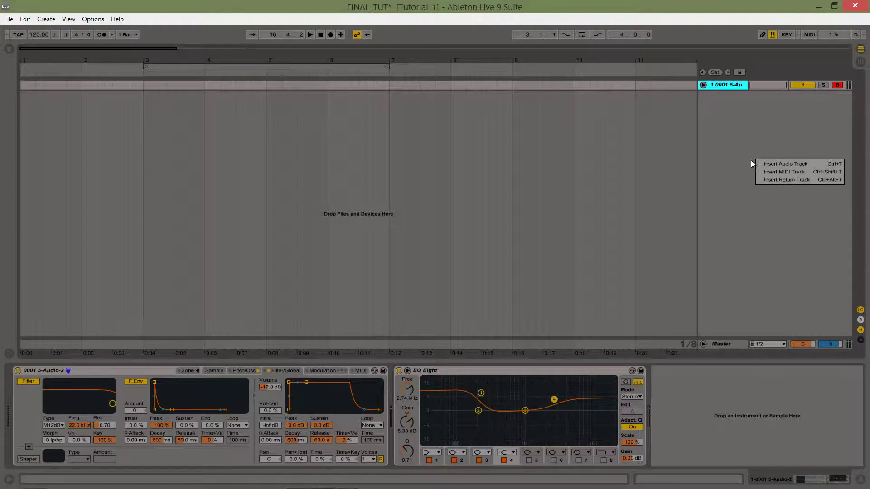
{"action": "left_click", "coordinate": [751, 206]}
{"action": "left_click", "coordinate": [9, 48]}
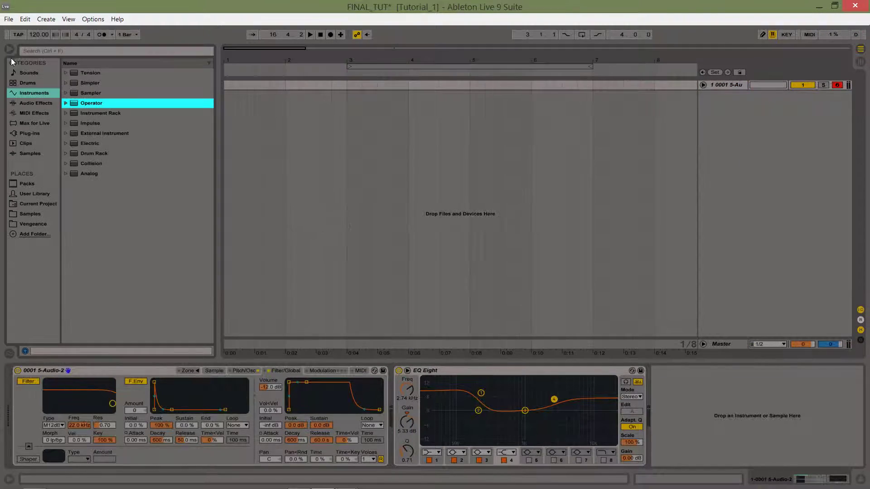
{"action": "left_click_drag", "start_coordinate": [75, 104], "coordinate": [716, 165]}
{"action": "left_click_drag", "start_coordinate": [812, 160], "coordinate": [812, 160]}
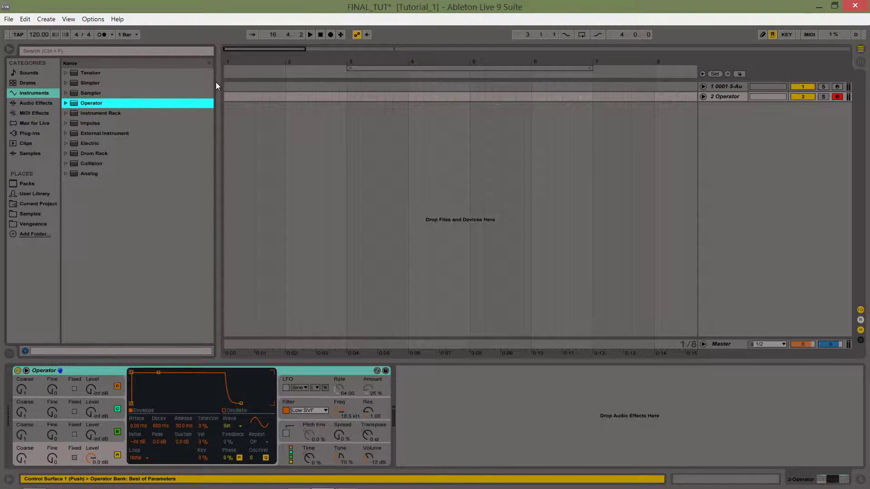
{"action": "left_click", "coordinate": [10, 50]}
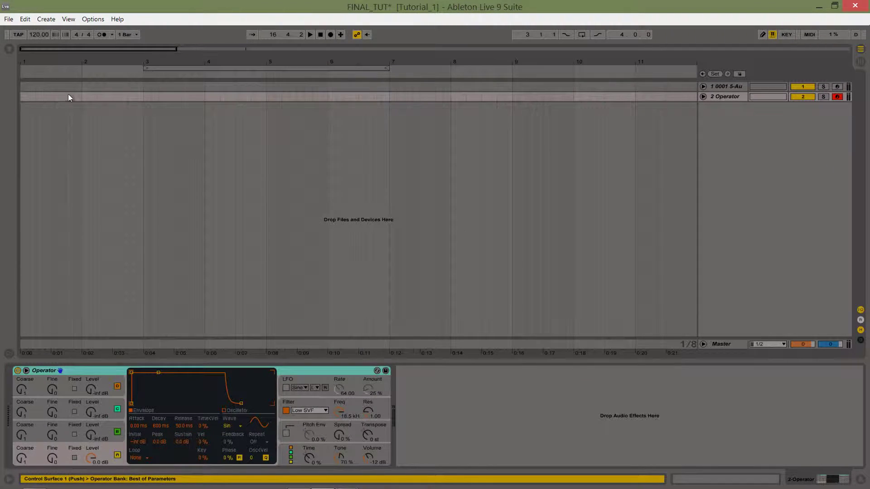
Step: Review track 1's Simpler pitch, sample and zone settings
{"action": "left_click", "coordinate": [743, 87]}
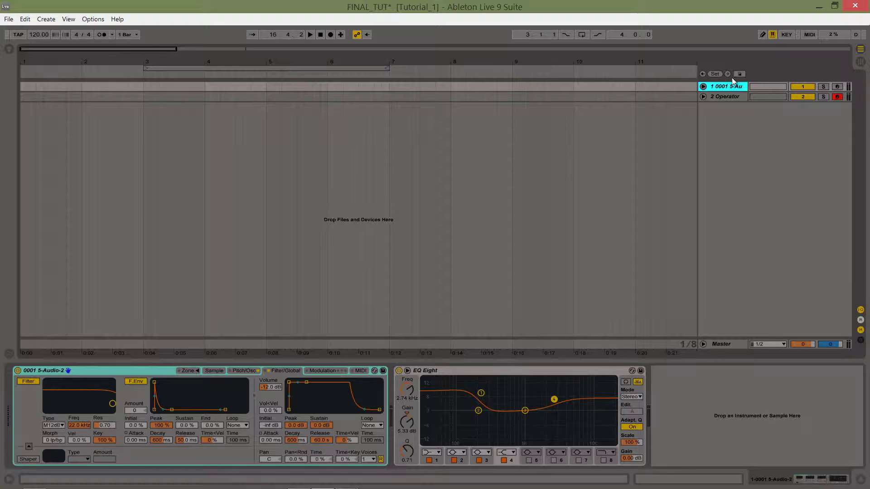
{"action": "left_click", "coordinate": [244, 371]}
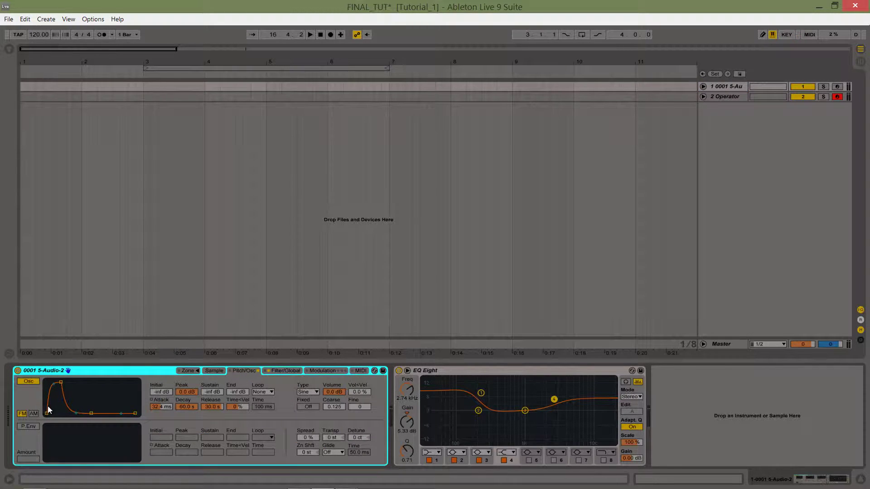
{"action": "left_click", "coordinate": [217, 372]}
{"action": "left_click", "coordinate": [188, 371]}
{"action": "left_click", "coordinate": [196, 371]}
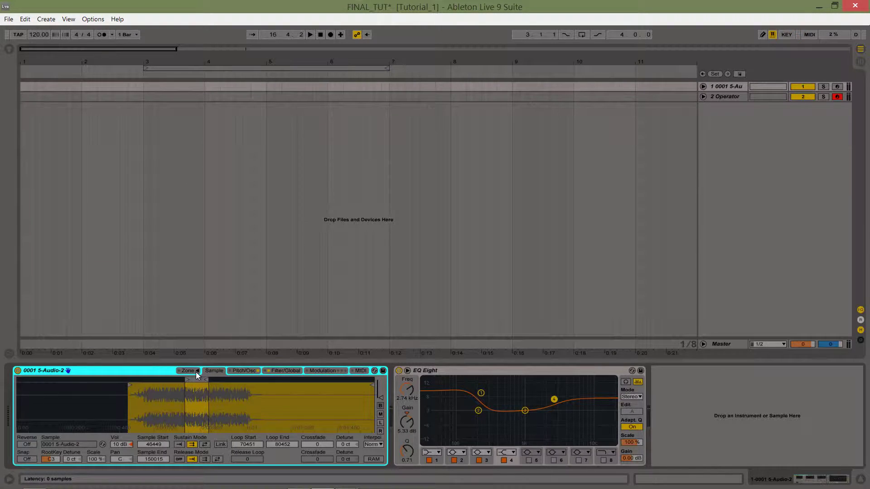
Step: On track 2's Operator, choose a different FM algorithm and raise Tone from 70 % to 100 %
{"action": "left_click", "coordinate": [729, 97]}
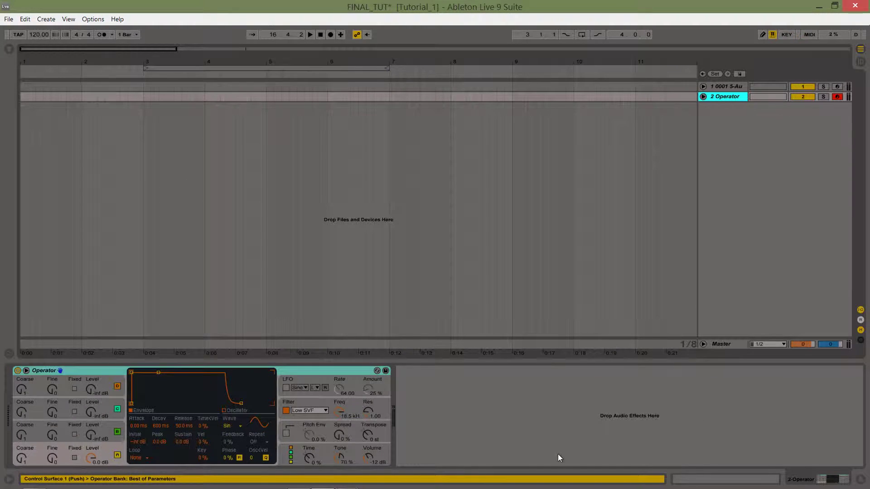
{"action": "left_click", "coordinate": [282, 453]}
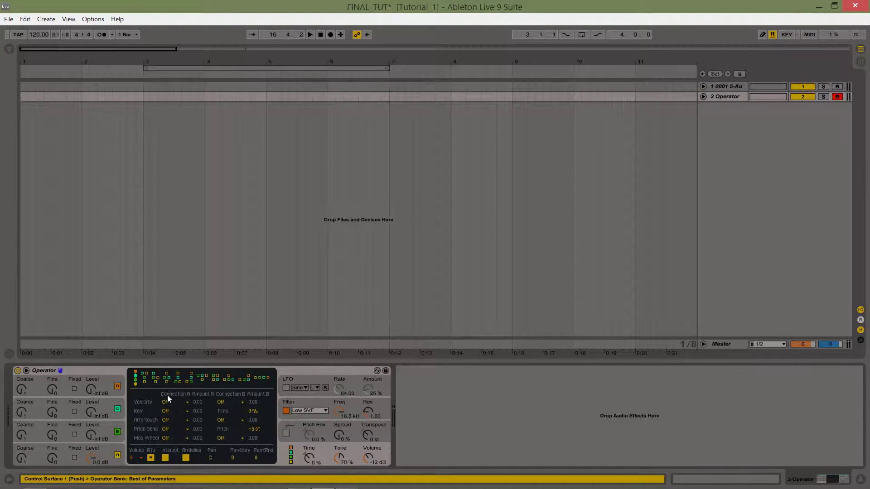
{"action": "left_click", "coordinate": [155, 378]}
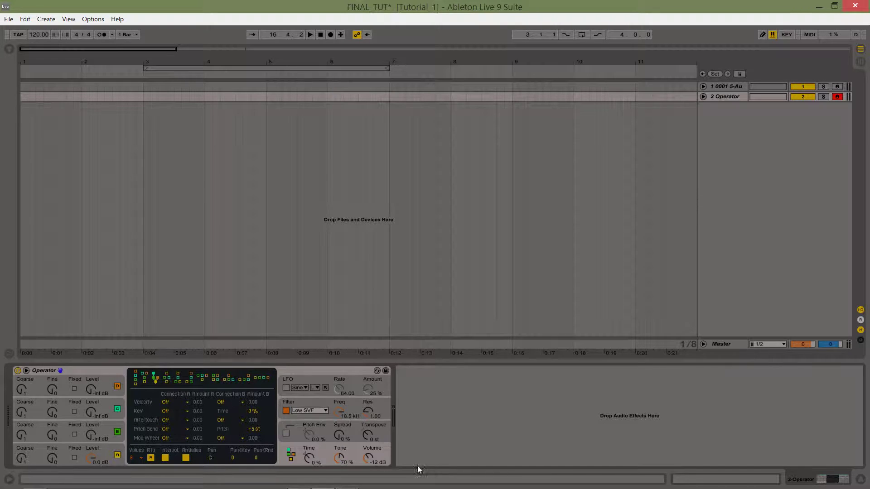
{"action": "mouse_move", "coordinate": [337, 460]}
{"action": "left_mouse_down"}
{"action": "mouse_move", "coordinate": [338, 451]}
{"action": "mouse_move", "coordinate": [333, 459]}
{"action": "left_mouse_up"}
Step: Make oscillator C a triangle wave at Coarse 0.5 and -6.3 dB with a 51.4 ms attack
{"action": "left_click", "coordinate": [109, 433]}
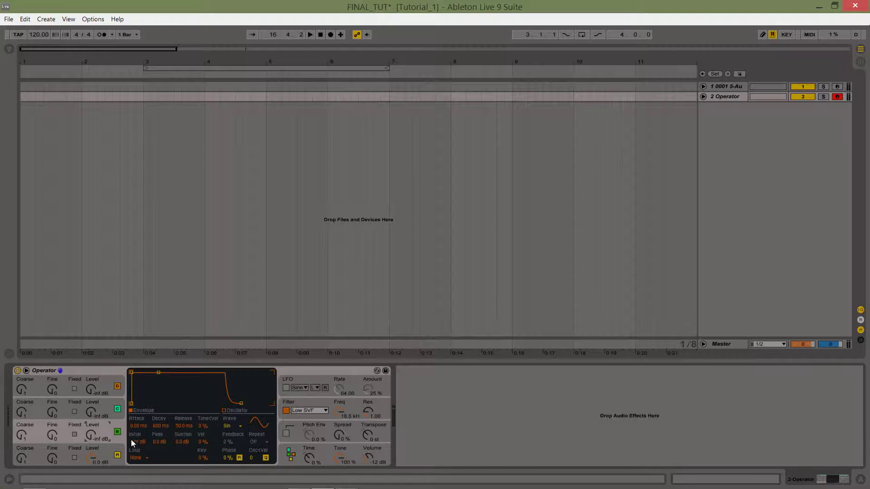
{"action": "left_click", "coordinate": [235, 426]}
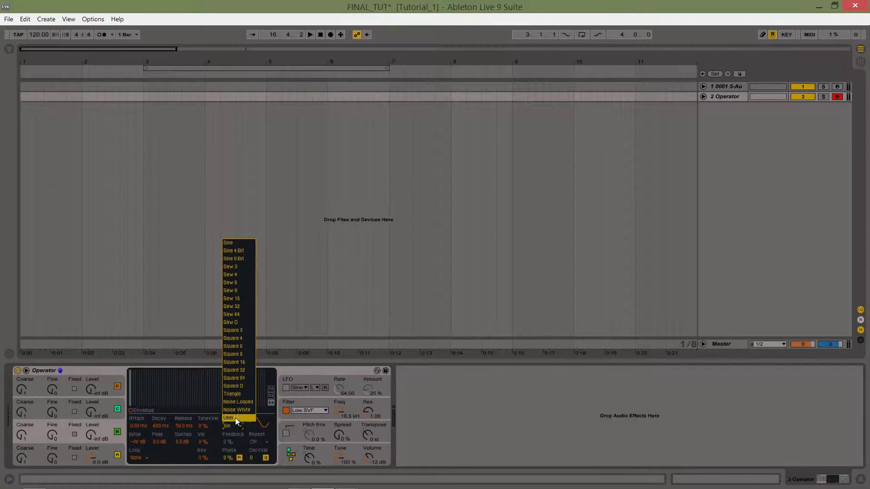
{"action": "left_click", "coordinate": [231, 398]}
{"action": "left_click_drag", "start_coordinate": [91, 442], "coordinate": [90, 426]}
{"action": "left_click", "coordinate": [137, 411]}
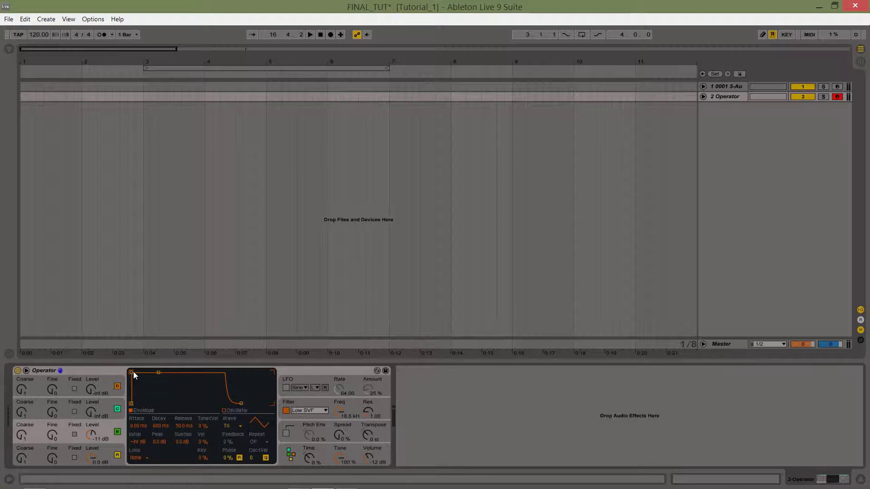
{"action": "left_click_drag", "start_coordinate": [131, 372], "coordinate": [155, 373]}
{"action": "left_click_drag", "start_coordinate": [21, 438], "coordinate": [21, 443]}
{"action": "left_click_drag", "start_coordinate": [91, 442], "coordinate": [90, 436]}
{"action": "left_click", "coordinate": [97, 410]}
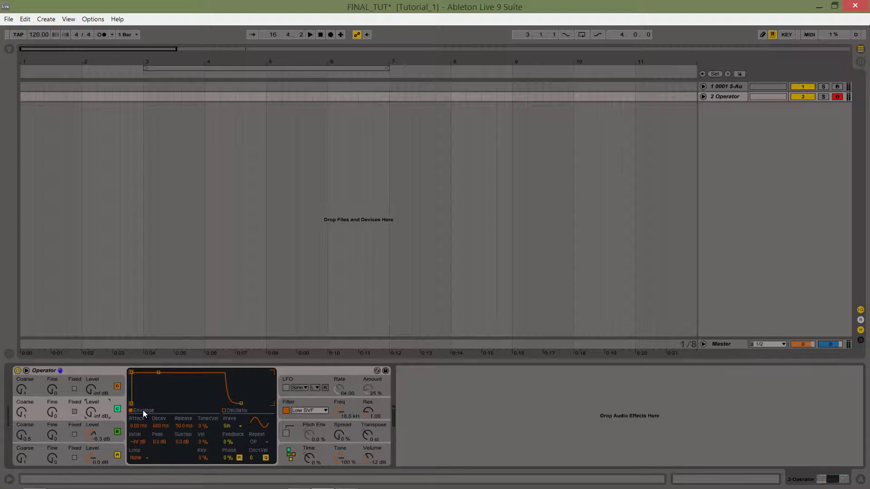
Step: Set oscillator B to a triangle wave at about -9.5 dB with a 28.5 ms attack
{"action": "left_click", "coordinate": [230, 426]}
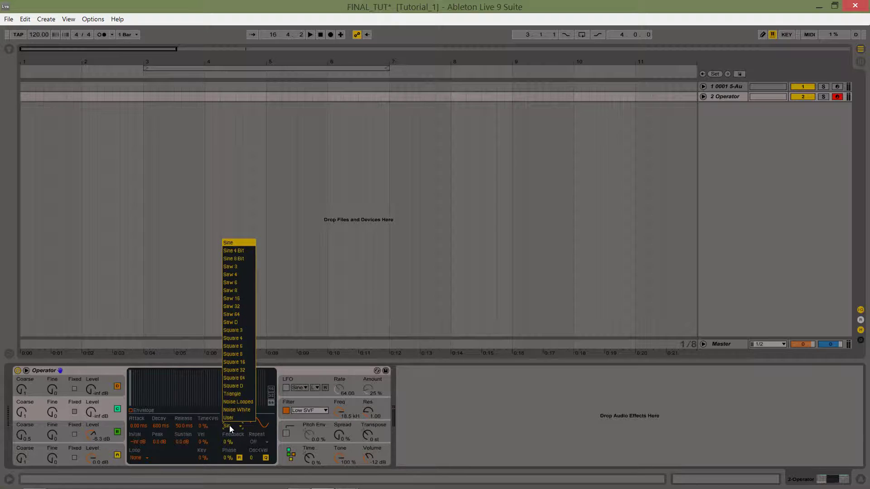
{"action": "left_click", "coordinate": [231, 394]}
{"action": "left_click_drag", "start_coordinate": [90, 413], "coordinate": [90, 402]}
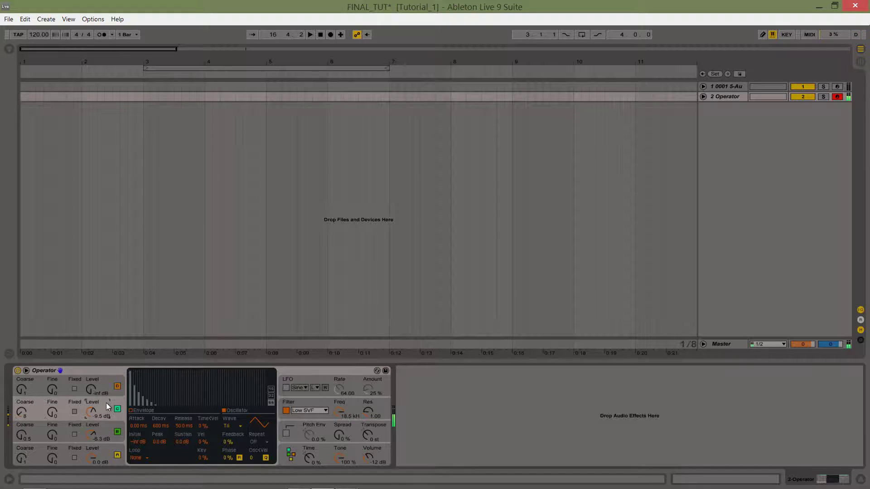
{"action": "left_click", "coordinate": [138, 415]}
{"action": "left_click_drag", "start_coordinate": [133, 377], "coordinate": [184, 379]}
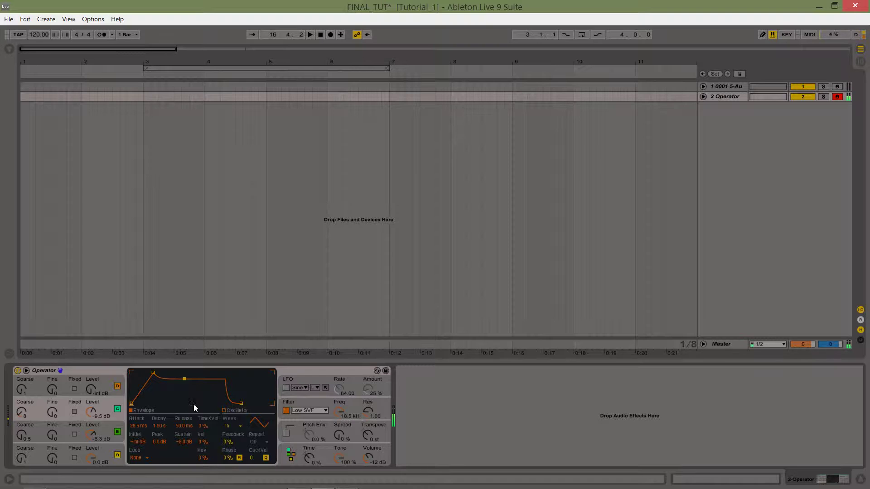
Step: Set operator D to Coarse 0.5 and about -1.6 dB, with a 411 ms attack
{"action": "left_click", "coordinate": [113, 380]}
{"action": "left_click_drag", "start_coordinate": [22, 389], "coordinate": [21, 395]}
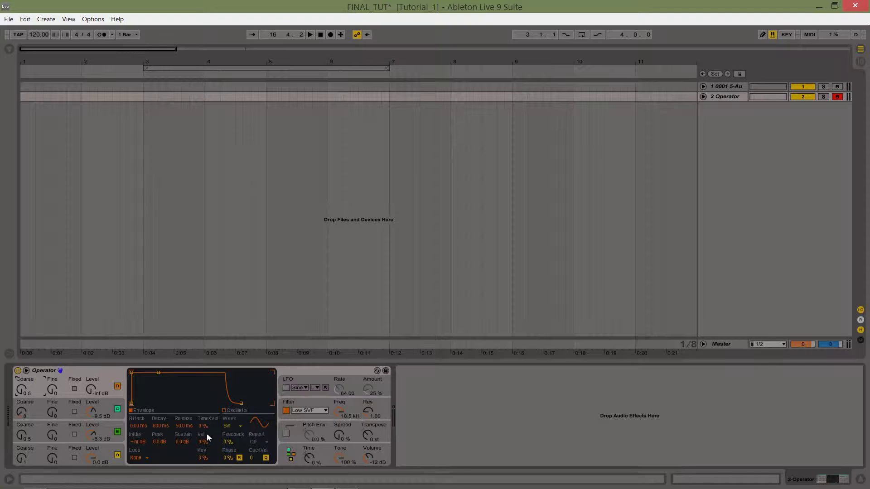
{"action": "left_click_drag", "start_coordinate": [98, 391], "coordinate": [98, 374]}
{"action": "left_click_drag", "start_coordinate": [131, 373], "coordinate": [163, 372]}
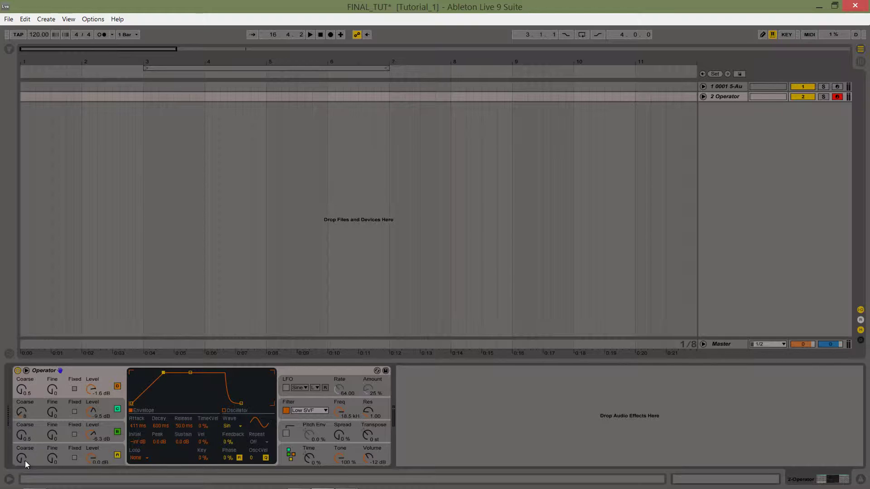
Step: Set operator A's Coarse to 1, check the Simpler's pitch settings on track 1, then return to Operator
{"action": "left_click_drag", "start_coordinate": [27, 460], "coordinate": [34, 453]}
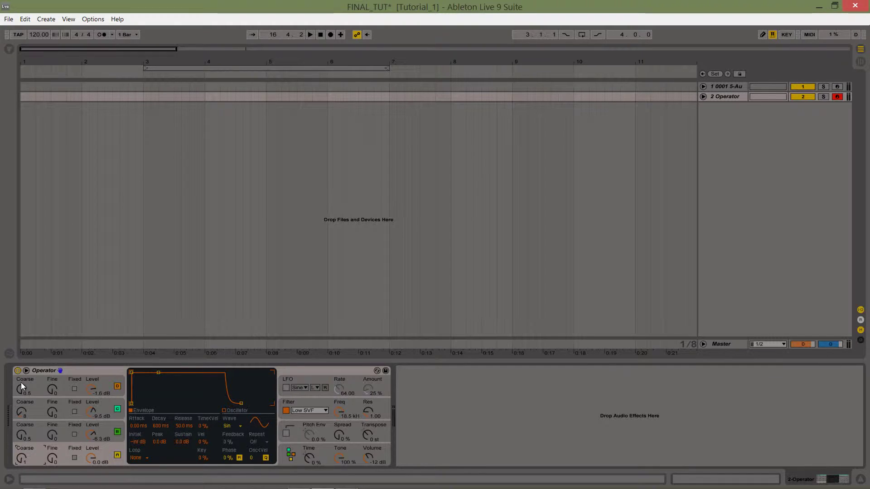
{"action": "left_click", "coordinate": [729, 88]}
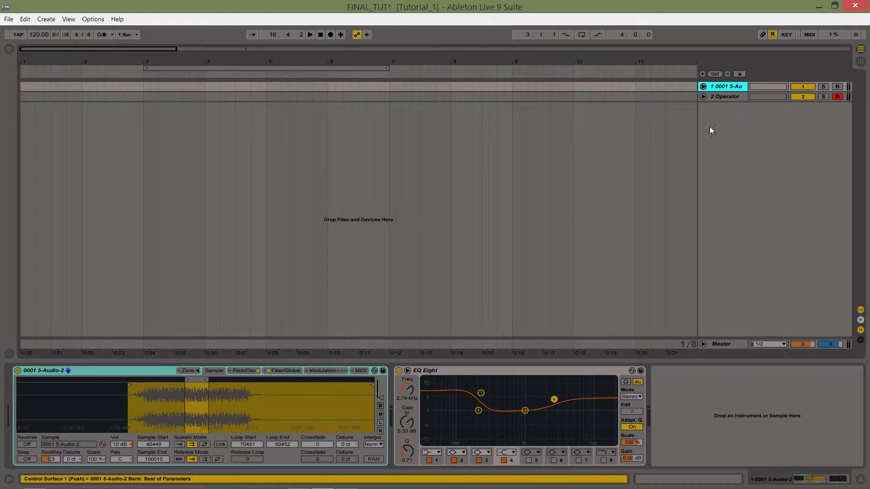
{"action": "left_click", "coordinate": [250, 372]}
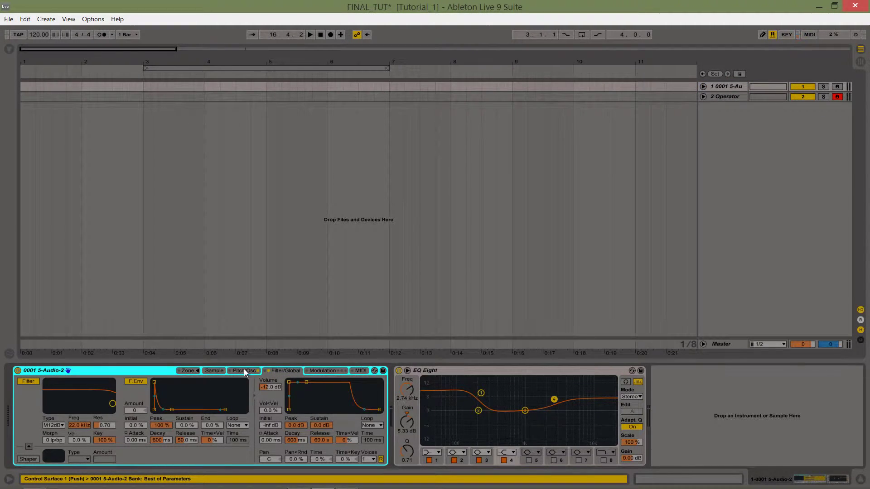
{"action": "left_click", "coordinate": [244, 370]}
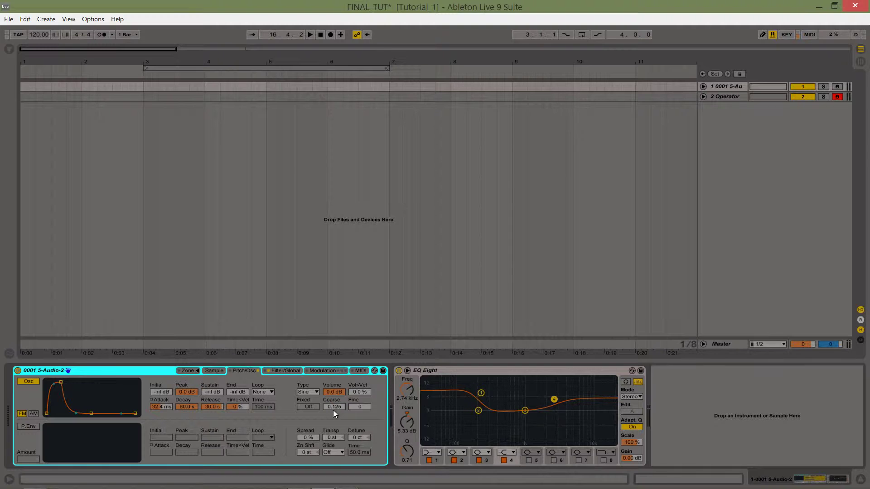
{"action": "left_click", "coordinate": [722, 96]}
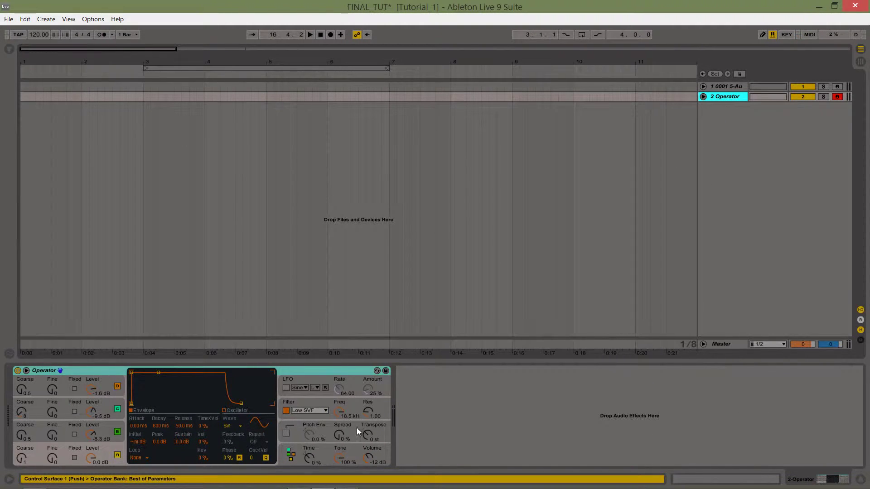
Step: Transpose the Operator patch to -12 st and set operator A's Coarse to 2 and C's to 16
{"action": "left_click", "coordinate": [369, 438]}
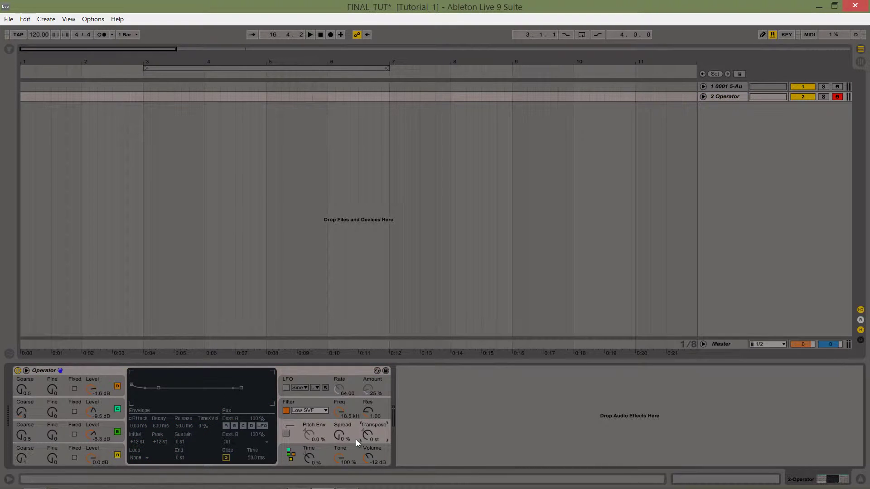
{"action": "left_click", "coordinate": [26, 458]}
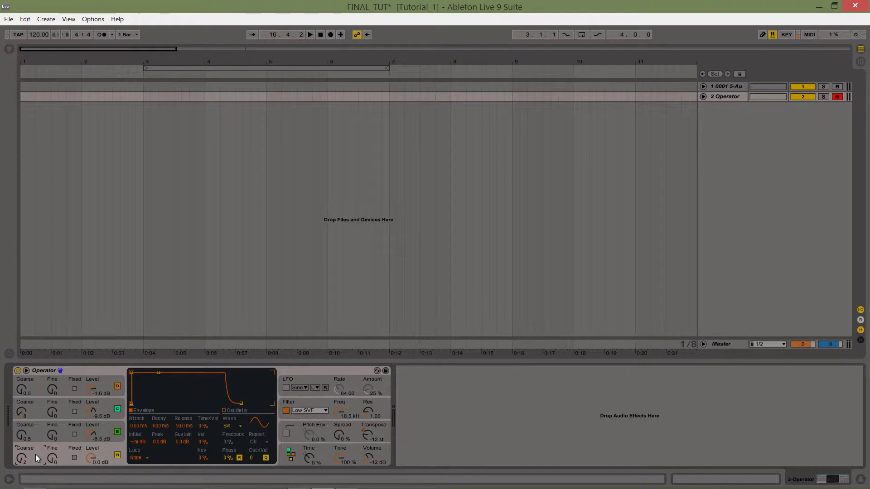
{"action": "left_click_drag", "start_coordinate": [36, 455], "coordinate": [36, 450]}
{"action": "left_click", "coordinate": [26, 436]}
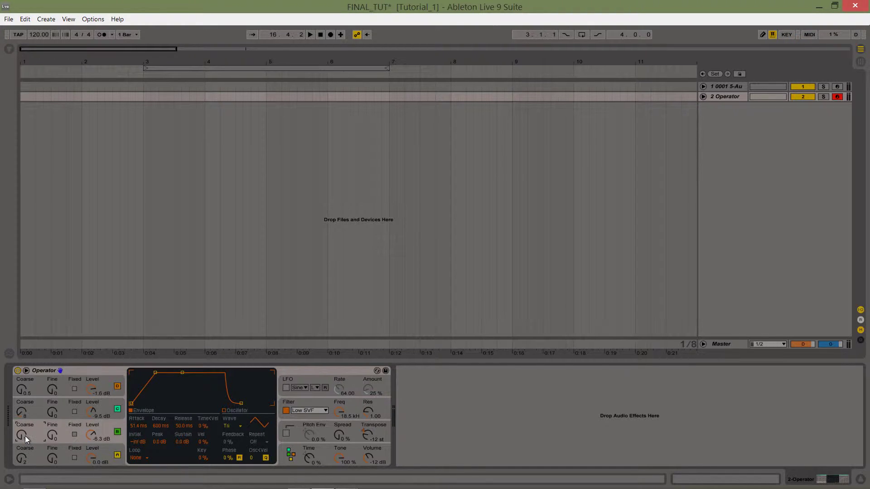
{"action": "left_click", "coordinate": [26, 410]}
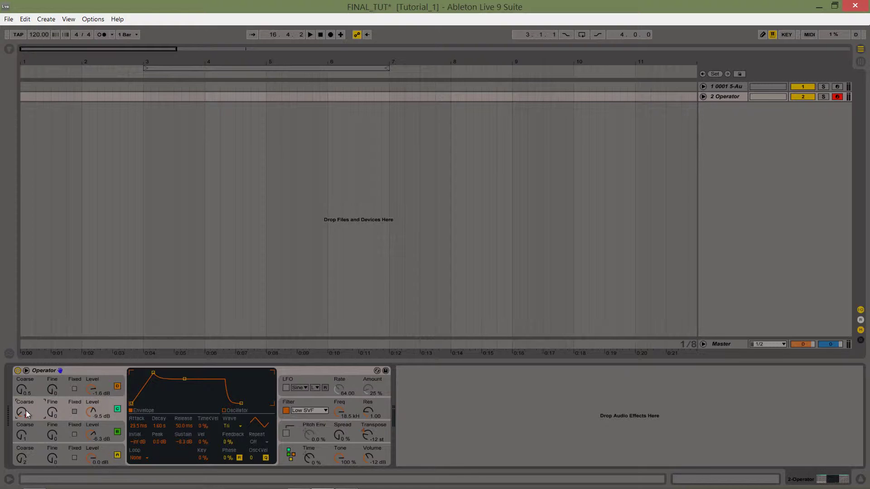
{"action": "left_click_drag", "start_coordinate": [26, 410], "coordinate": [101, 311]}
Step: Transpose the patch to -24 st, auditioning it with the A key
{"action": "left_click", "coordinate": [42, 380]}
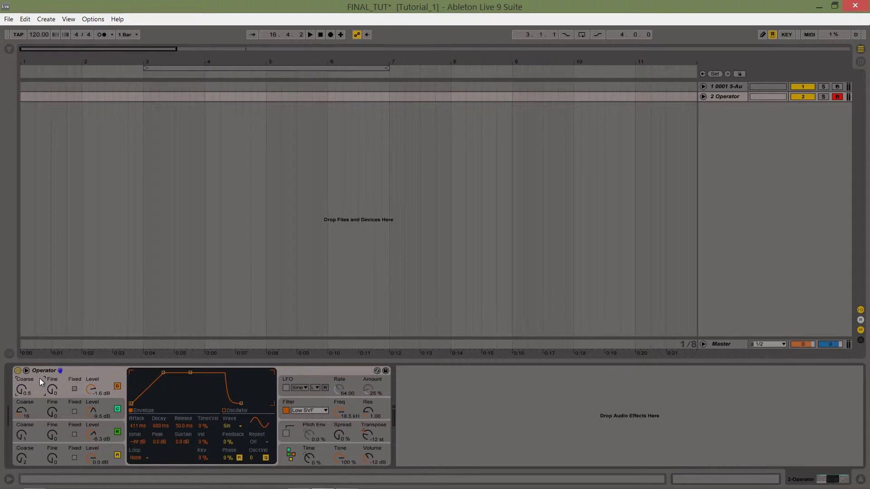
{"action": "key", "text": "a"}
{"action": "left_click_drag", "start_coordinate": [363, 434], "coordinate": [366, 436]}
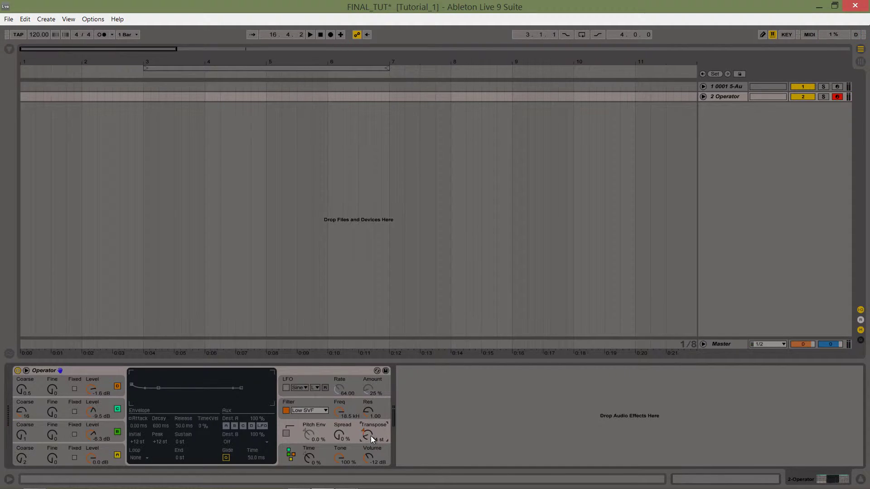
{"action": "key", "text": "a"}
{"action": "left_click", "coordinate": [17, 392]}
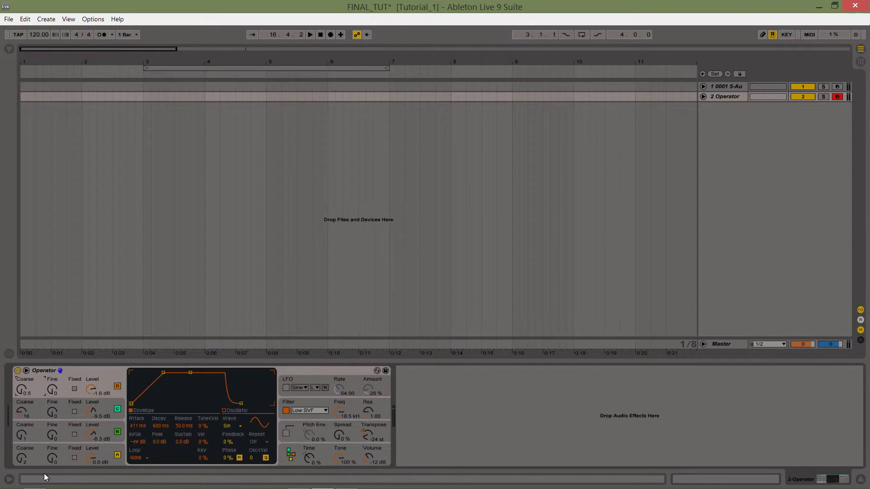
{"action": "key", "text": "a"}
Step: Set operator B's Coarse to 2 and operator C's Coarse to 24
{"action": "left_click_drag", "start_coordinate": [21, 440], "coordinate": [20, 435]}
{"action": "left_click", "coordinate": [23, 416]}
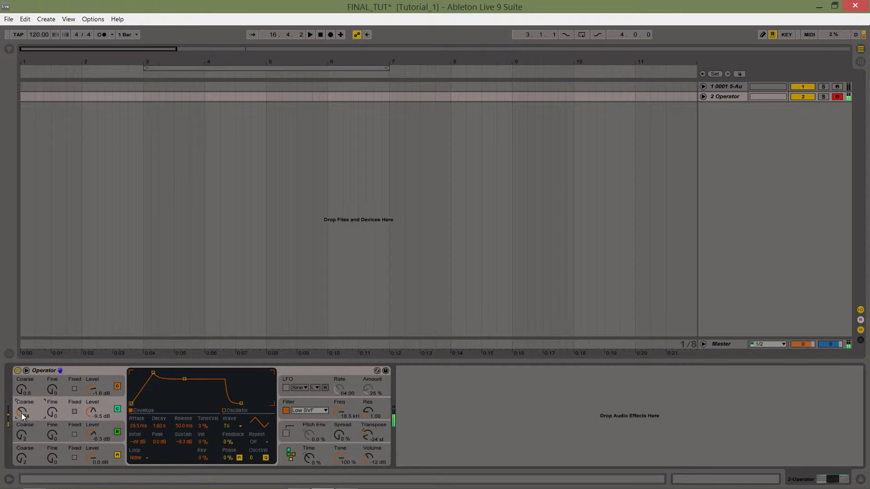
{"action": "left_click_drag", "start_coordinate": [22, 416], "coordinate": [22, 413]}
{"action": "left_click", "coordinate": [22, 437]}
{"action": "left_click", "coordinate": [21, 461]}
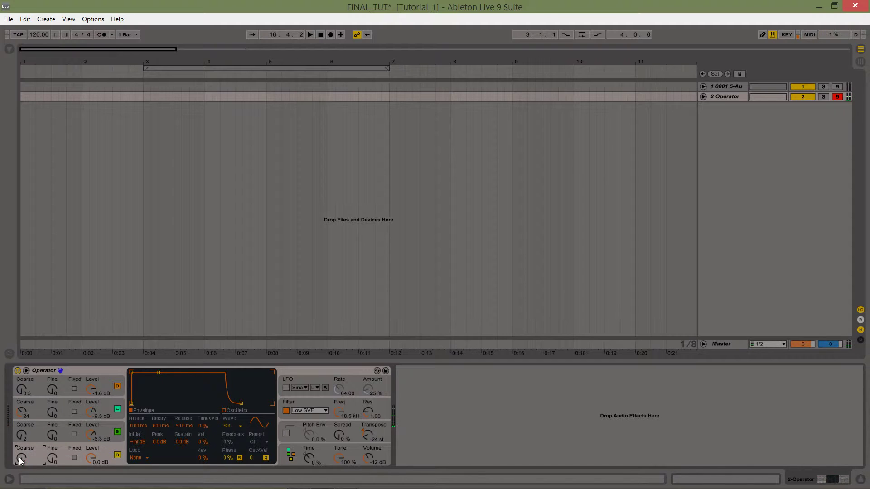
{"action": "left_click_drag", "start_coordinate": [21, 461], "coordinate": [20, 462]}
Step: Lower operator B's level, raise D to 0.0 dB, and shorten D's attack to about 156 ms
{"action": "mouse_move", "coordinate": [91, 411]}
{"action": "left_mouse_down"}
{"action": "mouse_move", "coordinate": [92, 432]}
{"action": "mouse_move", "coordinate": [93, 417]}
{"action": "left_mouse_up"}
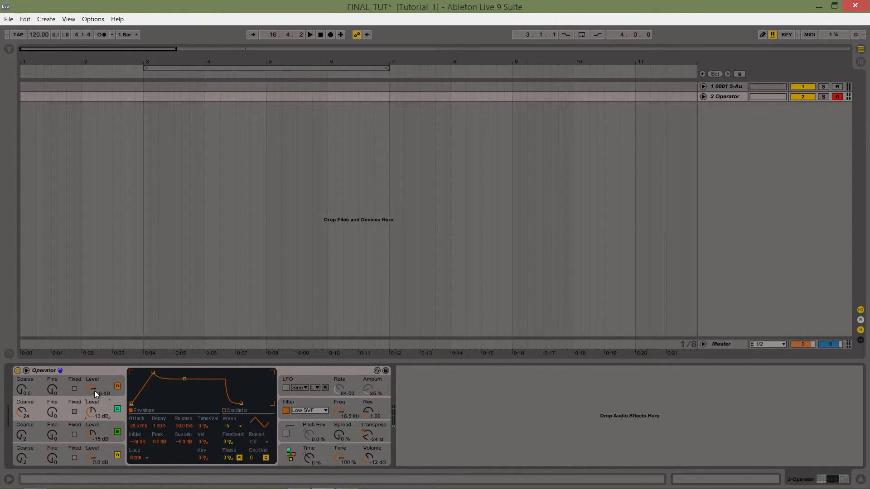
{"action": "left_click_drag", "start_coordinate": [94, 390], "coordinate": [94, 390]}
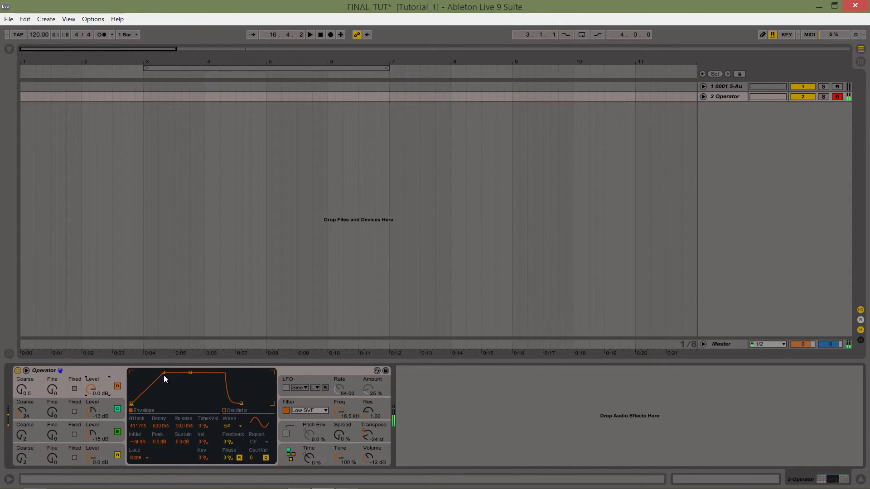
{"action": "left_click_drag", "start_coordinate": [163, 373], "coordinate": [195, 391]}
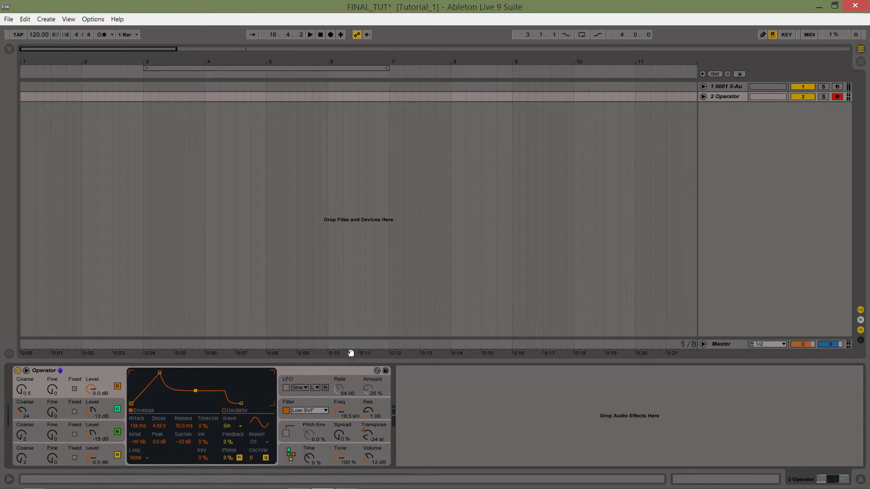
Step: Duplicate track 1's EQ Eight after the Operator on track 2, then reselect track 1
{"action": "left_click", "coordinate": [737, 86]}
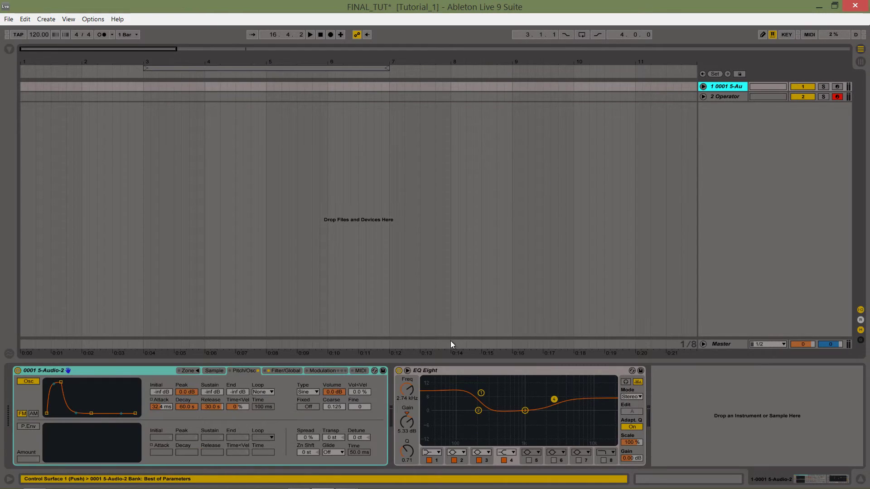
{"action": "left_click", "coordinate": [474, 368]}
{"action": "left_click", "coordinate": [726, 97]}
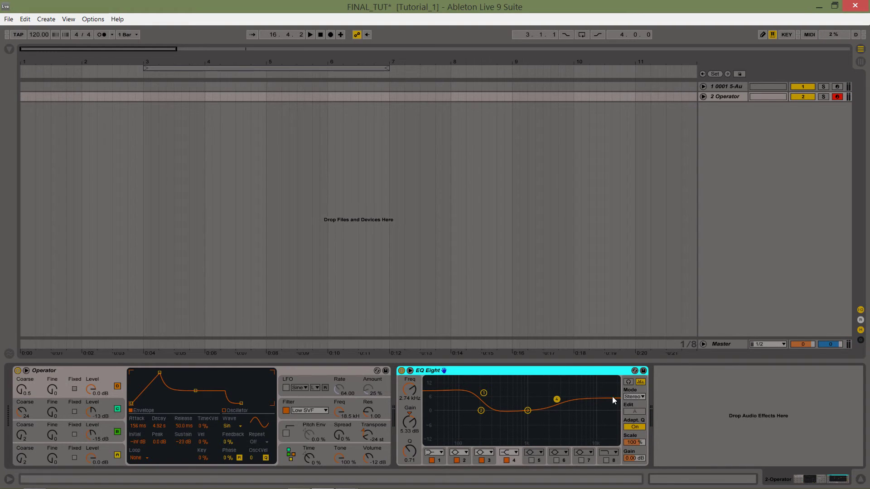
{"action": "left_click", "coordinate": [738, 86]}
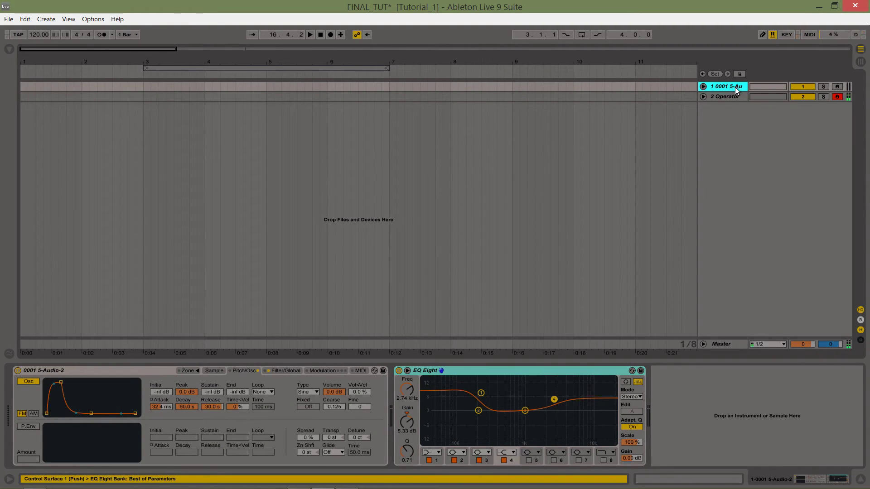
Step: Arm the sampler track 1 instead of the Operator track in Session view
{"action": "left_click", "coordinate": [838, 87]}
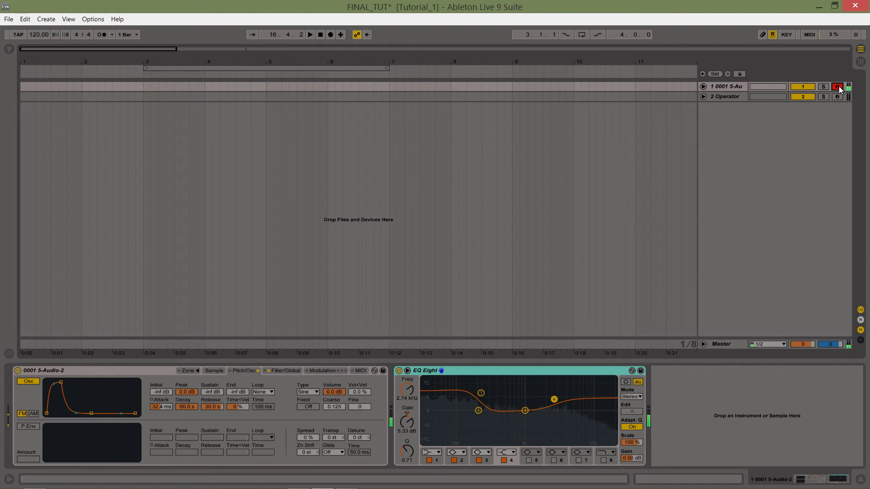
{"action": "key", "text": "Tab"}
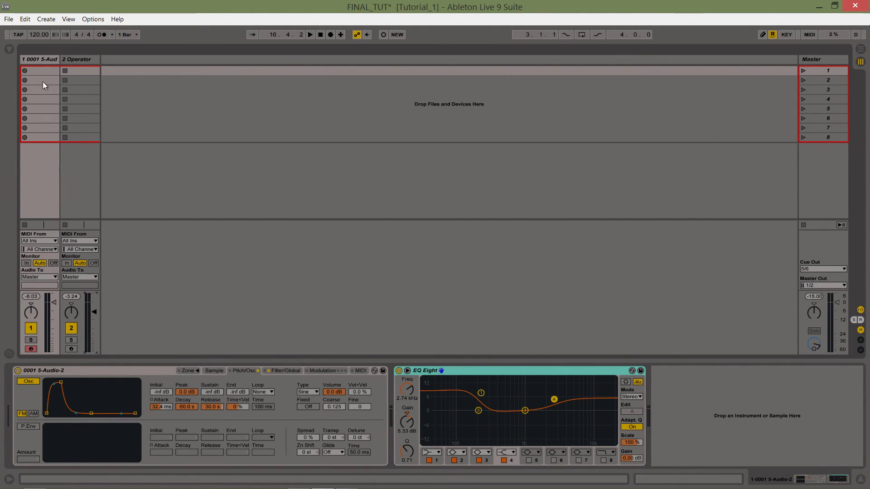
{"action": "left_click", "coordinate": [77, 59]}
{"action": "left_click", "coordinate": [42, 63]}
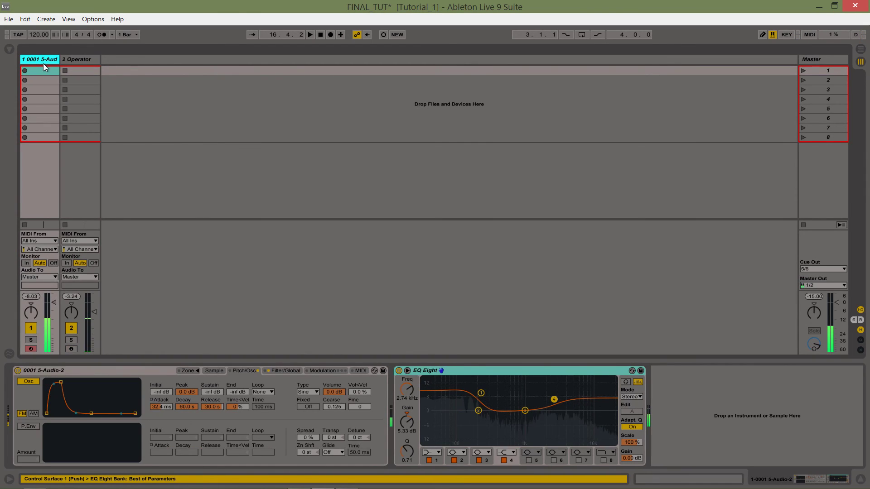